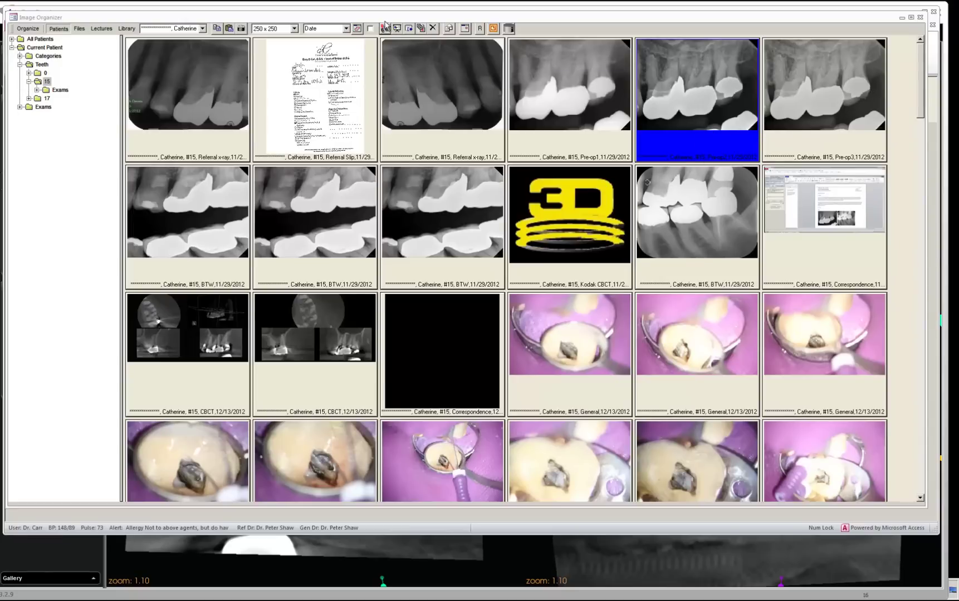
Step: Open tooth #15's pre-op bitewing X-ray full screen from the patient's image grid
click(384, 28)
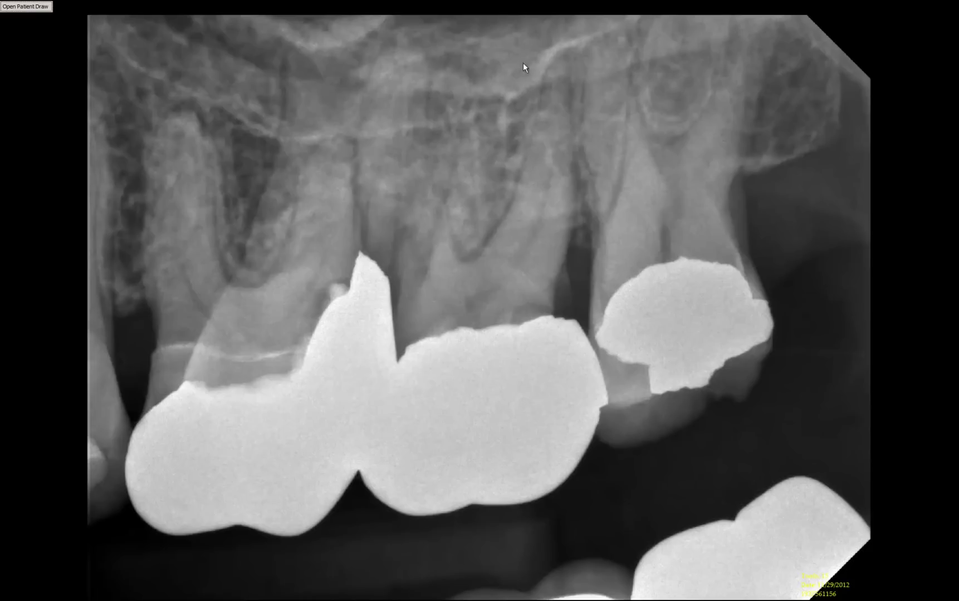
Step: Close the full-screen pre-op X-ray of tooth #15
click(575, 7)
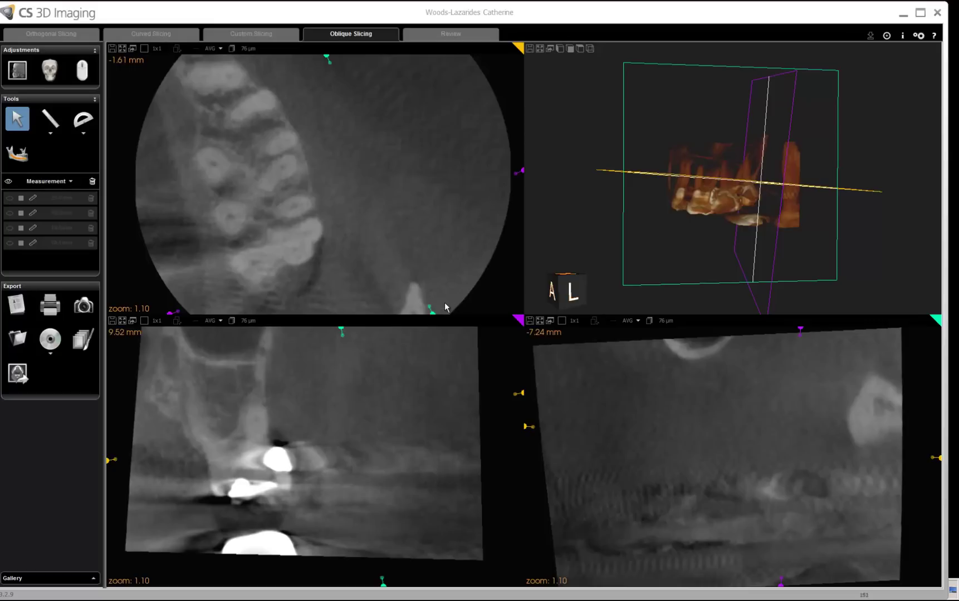
Step: Rotate the green and purple slice planes lengthwise through the upper molar, then show the slice reference lines
drag(433, 312, 339, 306)
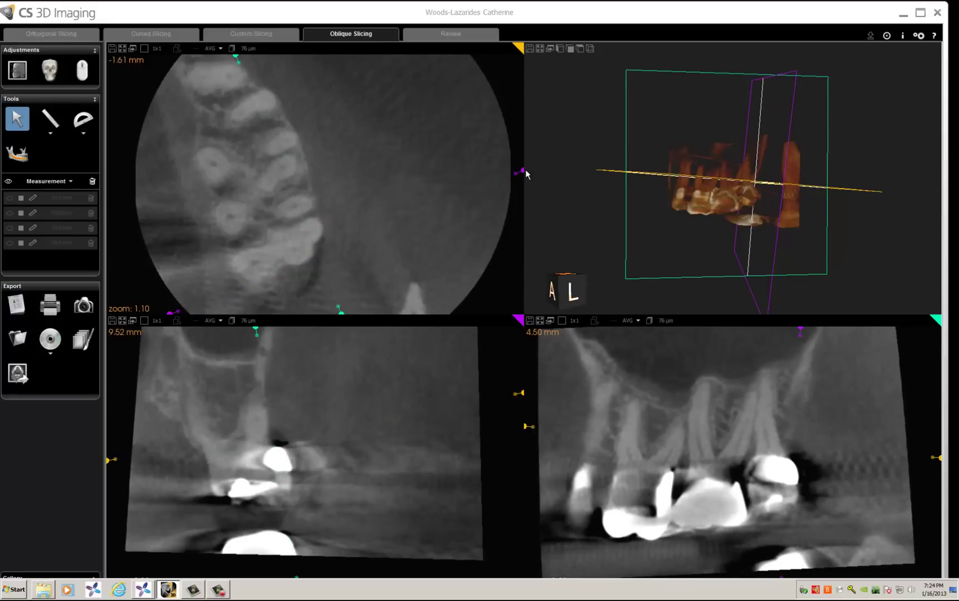
drag(521, 168, 460, 103)
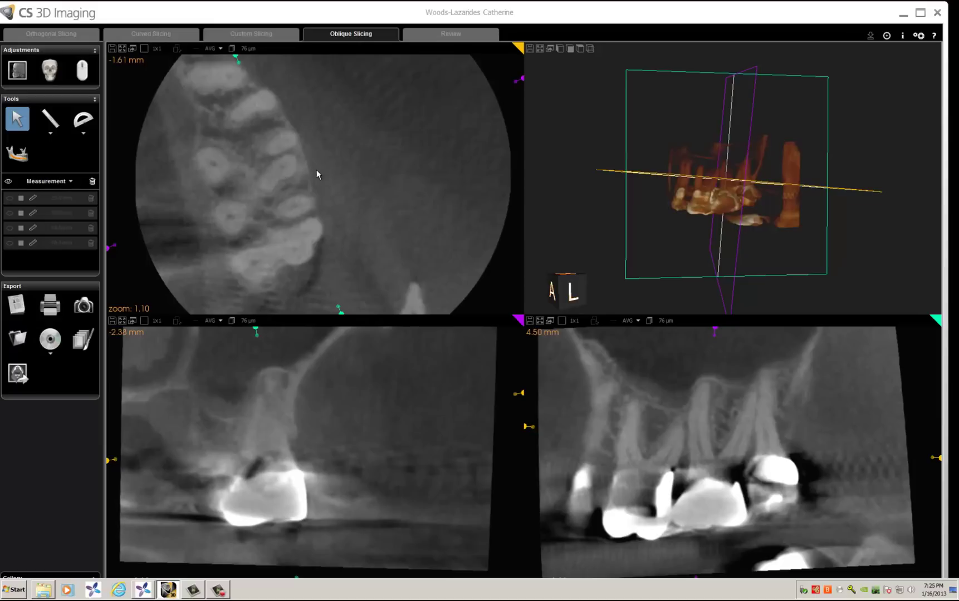
drag(116, 250, 148, 296)
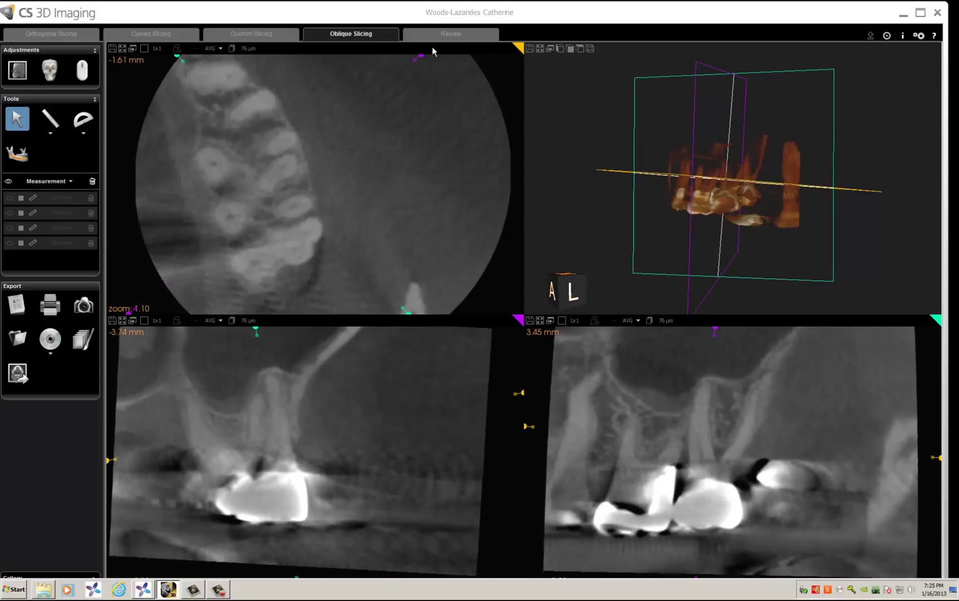
drag(422, 55, 413, 52)
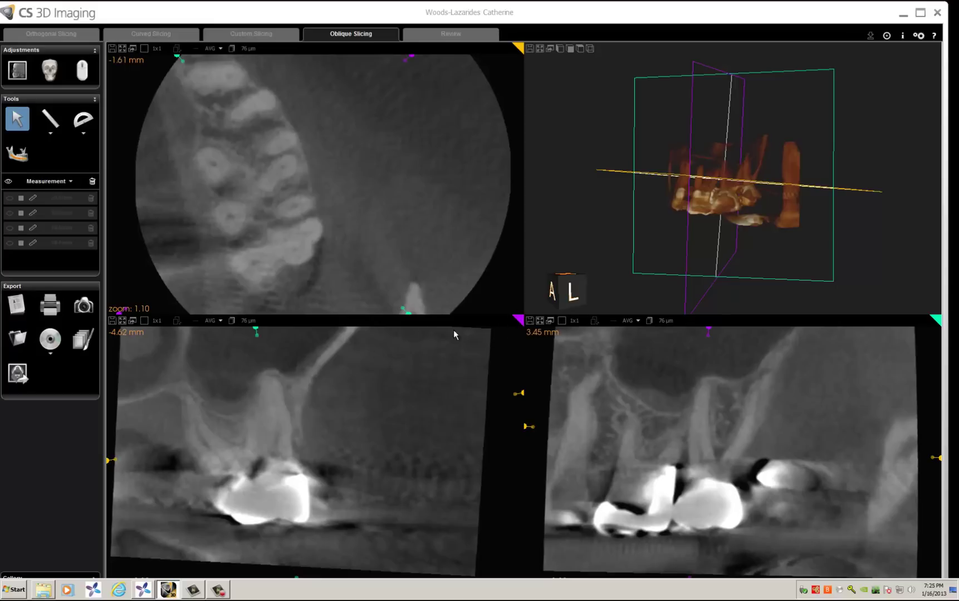
click(258, 337)
Step: Fine-tune the green and magenta slice planes so the lower-right view cuts the roots at 2.92 mm
mouse_move(258, 337)
mouse_down()
mouse_move(247, 331)
mouse_move(269, 343)
mouse_move(261, 331)
mouse_up()
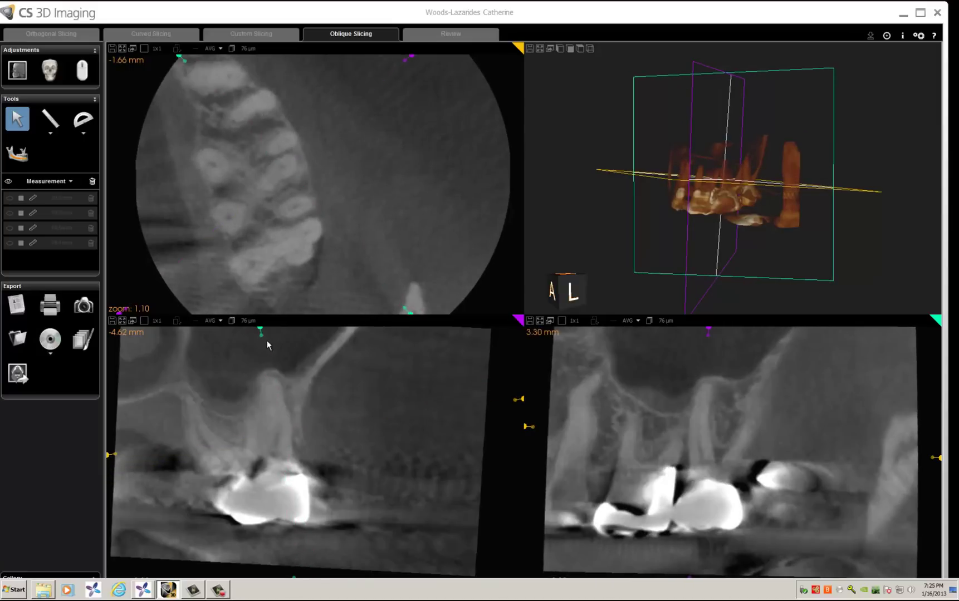
drag(708, 337, 707, 337)
click(410, 312)
drag(411, 311, 416, 311)
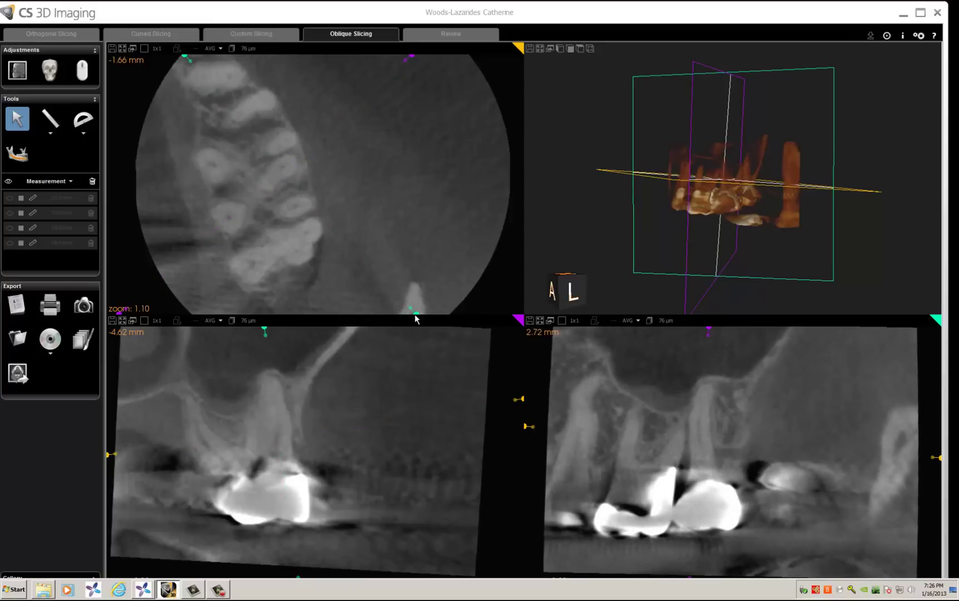
drag(415, 313, 415, 316)
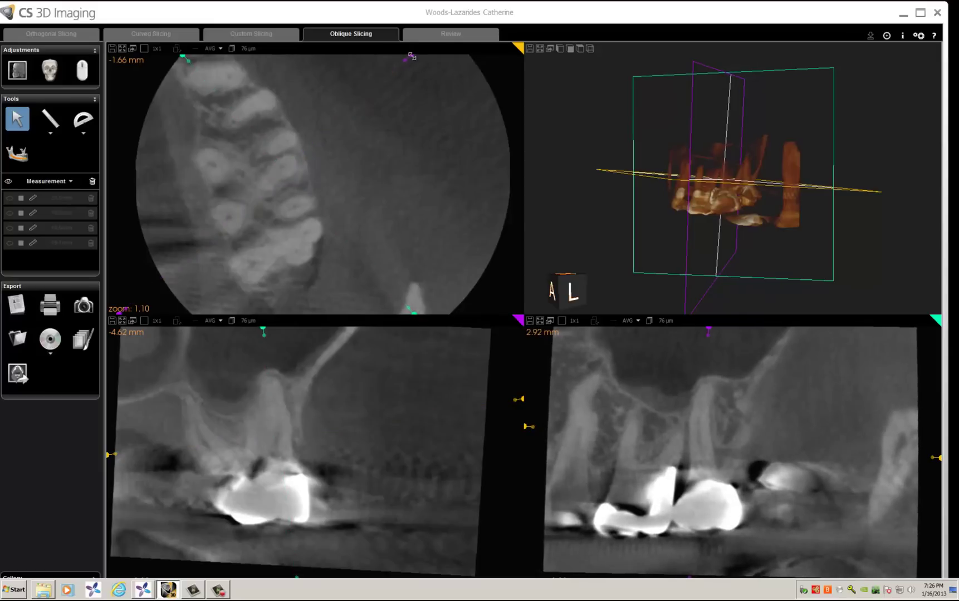
drag(411, 56, 415, 56)
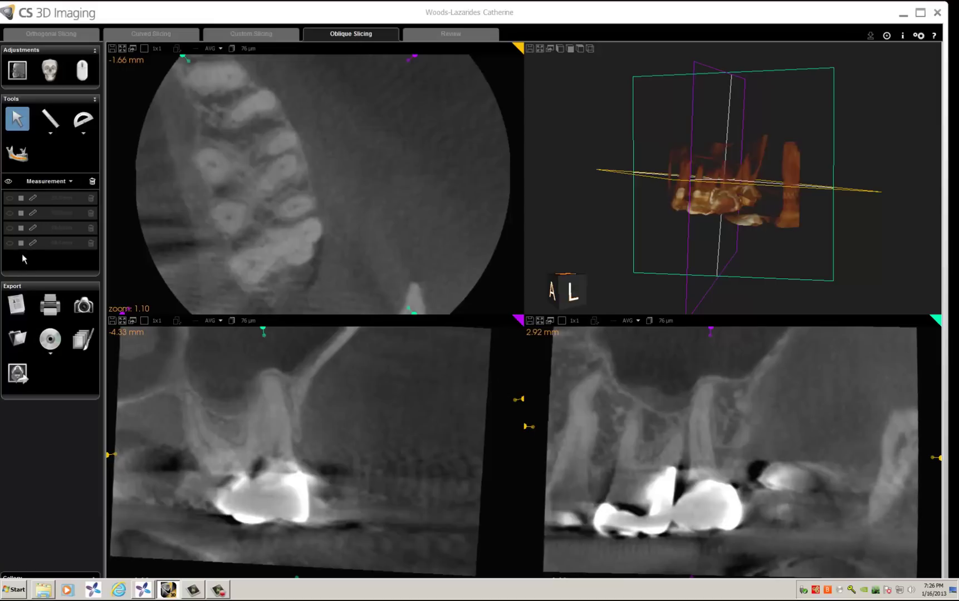
click(50, 120)
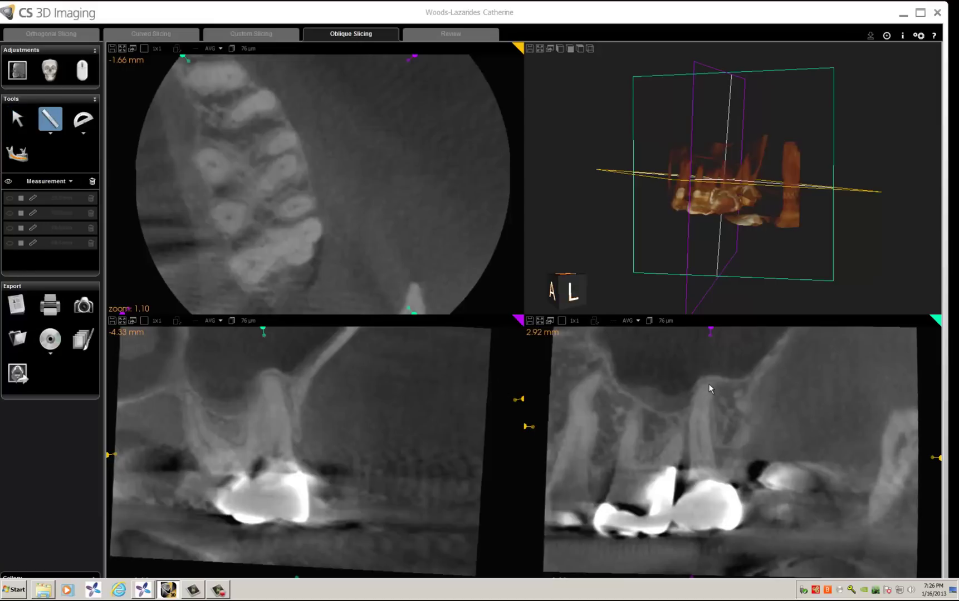
mouse_move(709, 383)
mouse_down()
mouse_move(689, 547)
mouse_move(701, 533)
mouse_up()
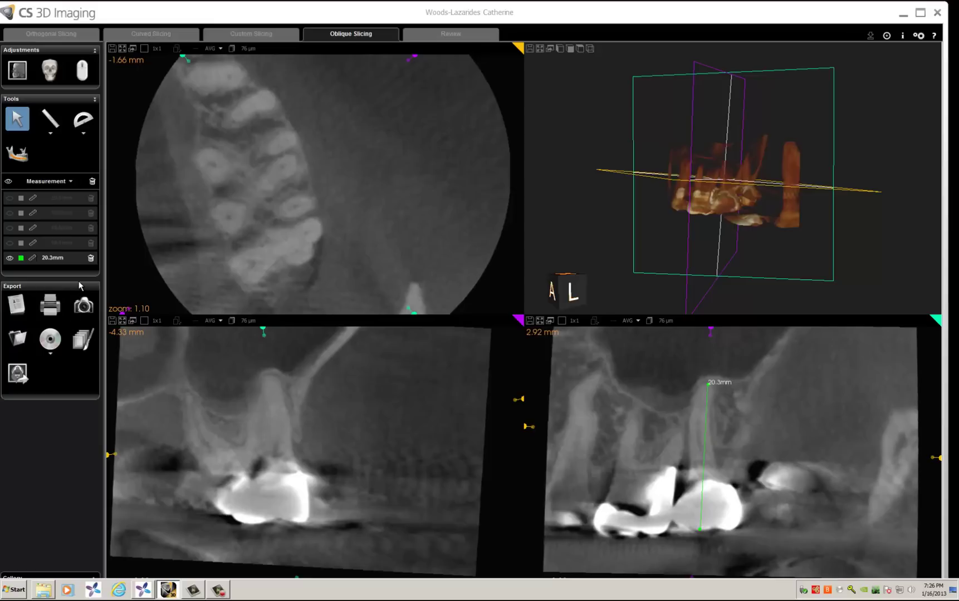
click(92, 259)
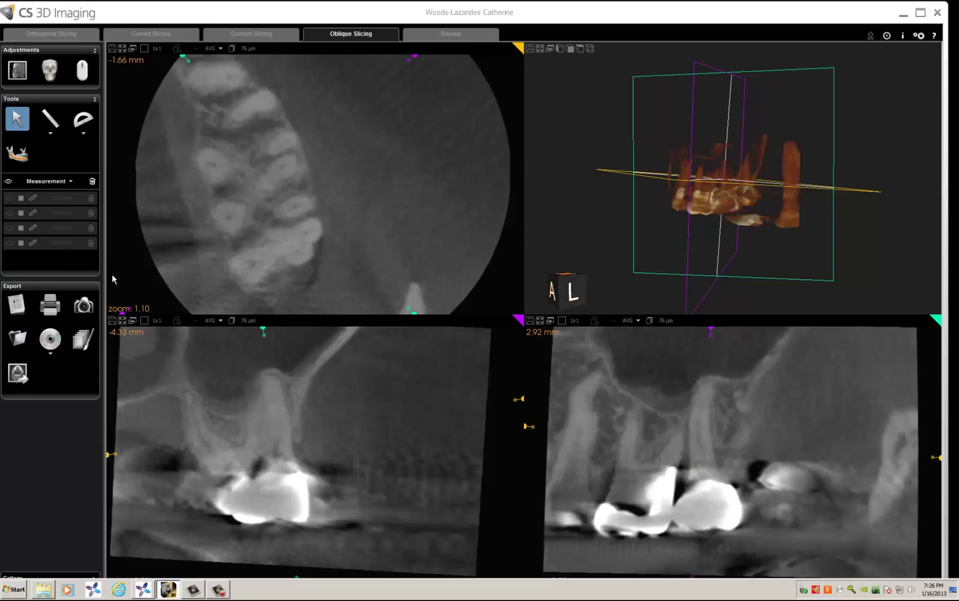
Step: Turn on distance measuring, shift the lower-right slice to 3.67 mm, then tilt the planes along the roots
click(51, 119)
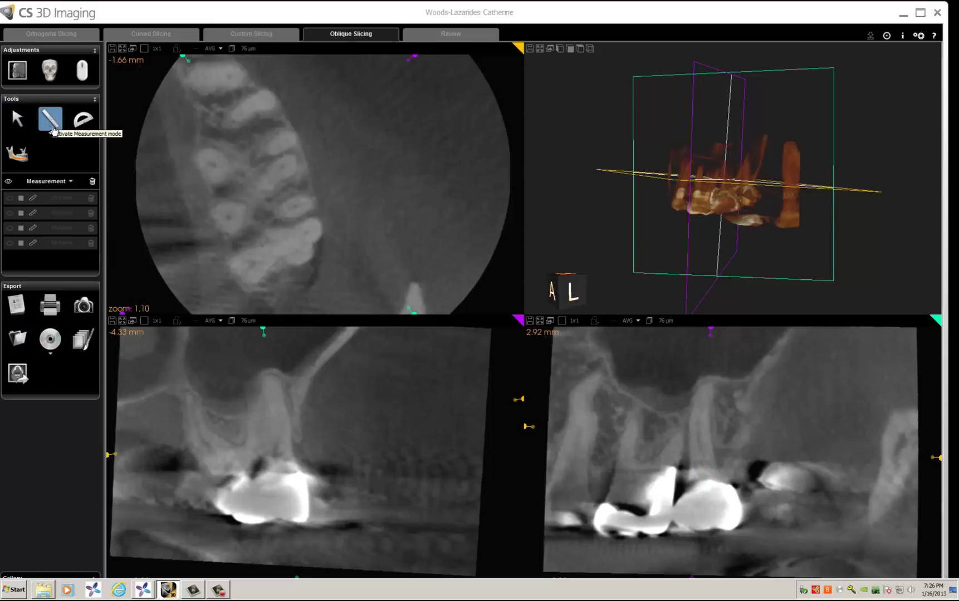
click(50, 134)
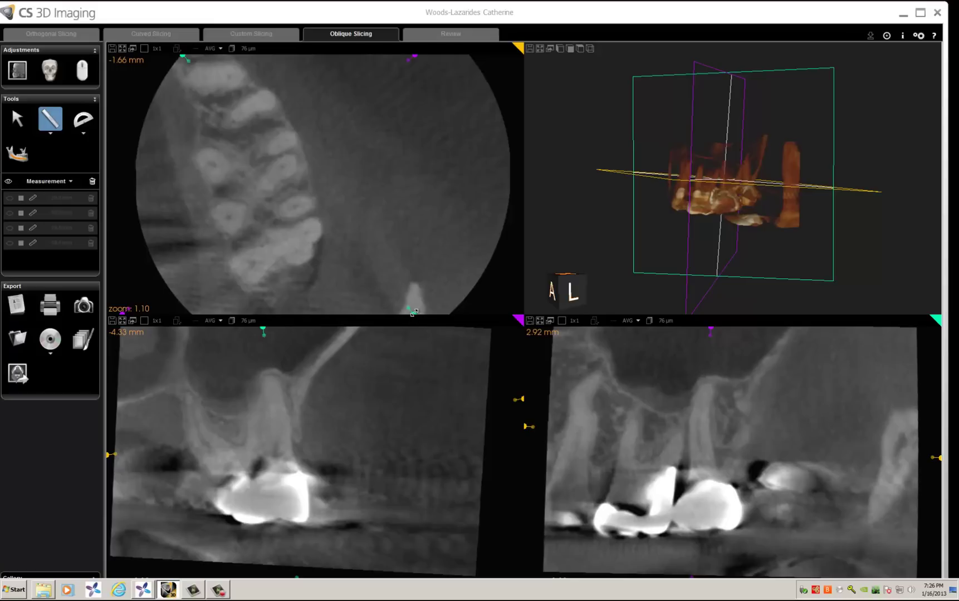
drag(413, 311, 408, 316)
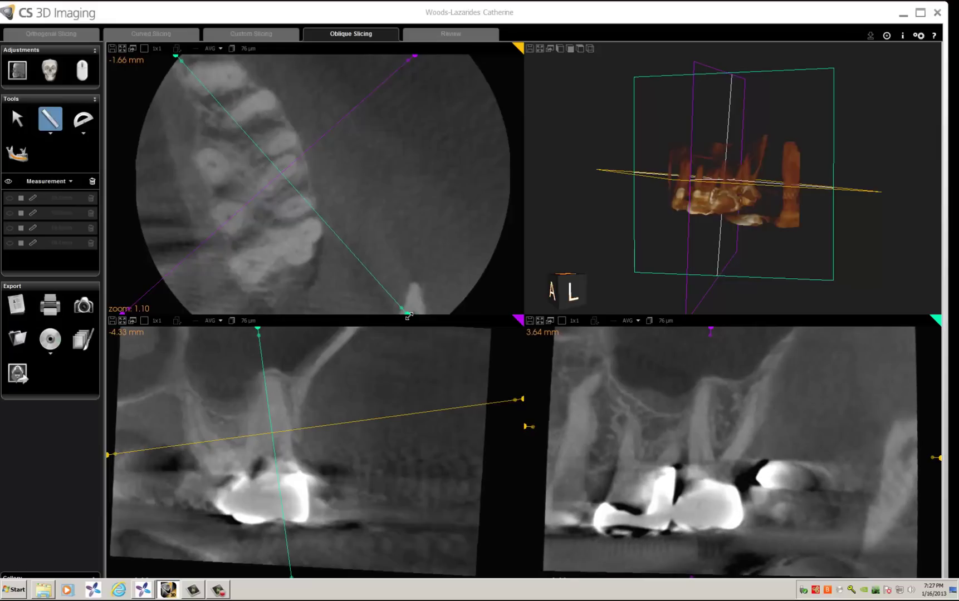
drag(408, 316, 408, 316)
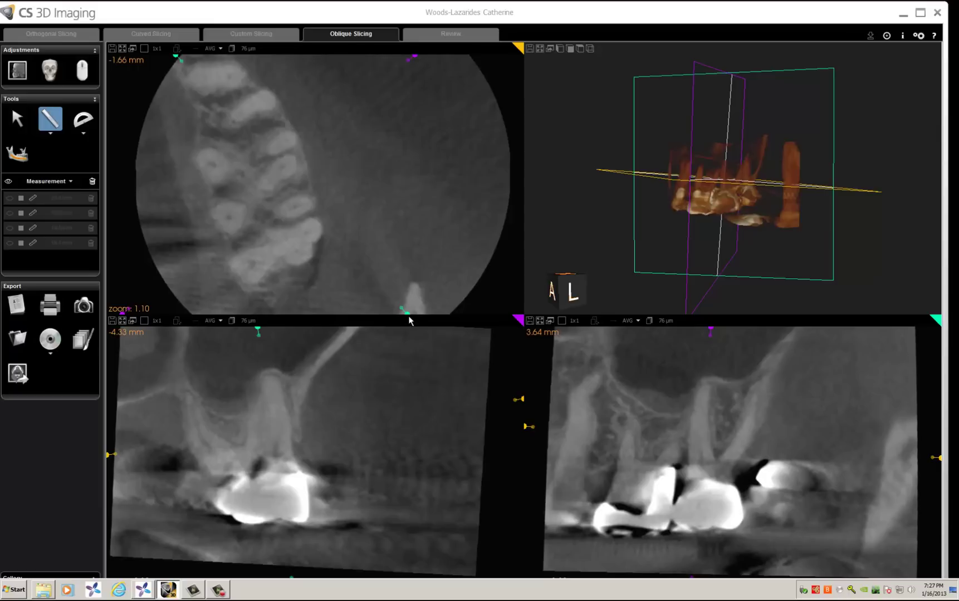
drag(403, 310, 398, 316)
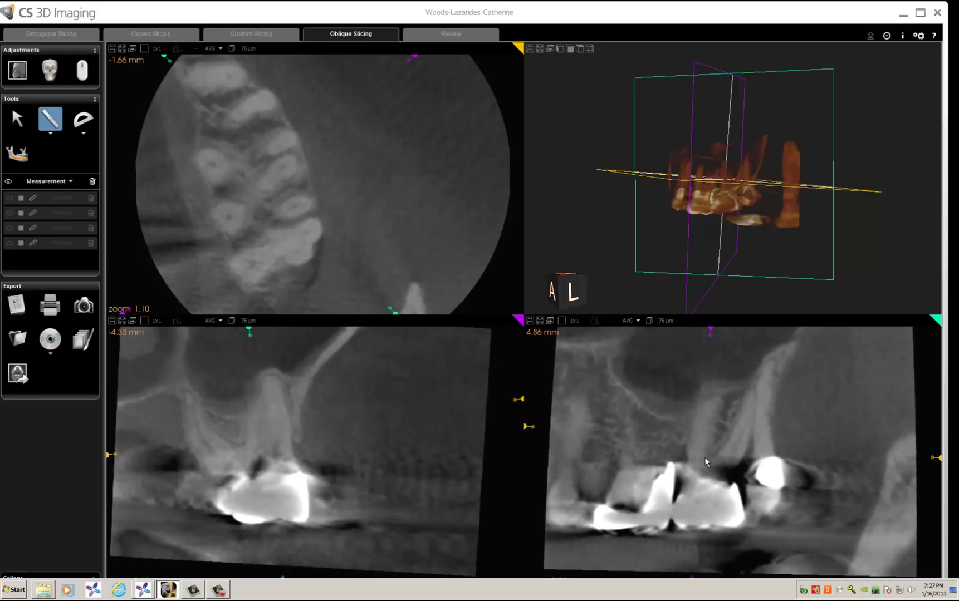
mouse_move(714, 335)
drag(713, 336, 728, 342)
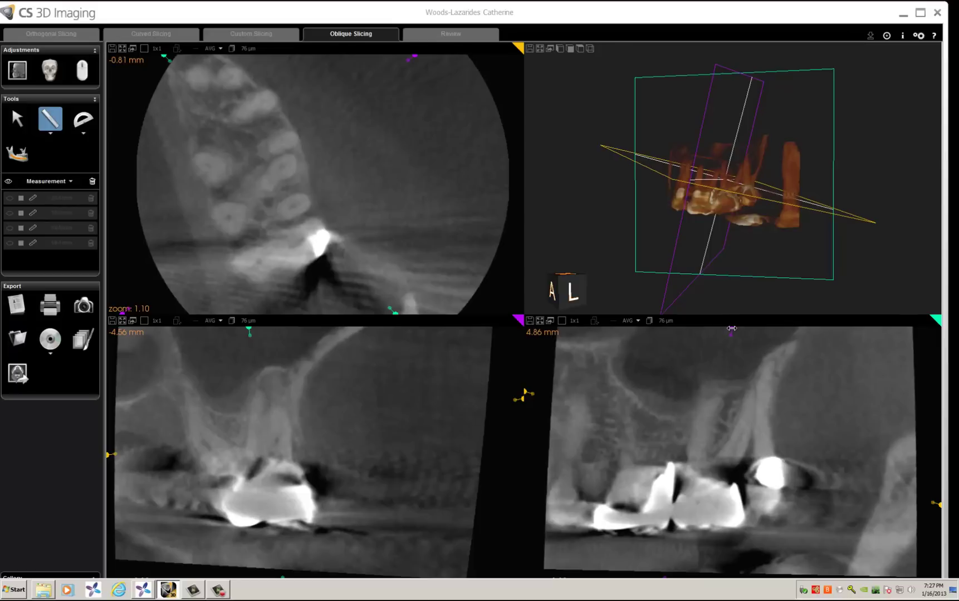
Step: Set the lower-left slice to -4.69 mm and raise the slice image contrast
drag(731, 328, 731, 329)
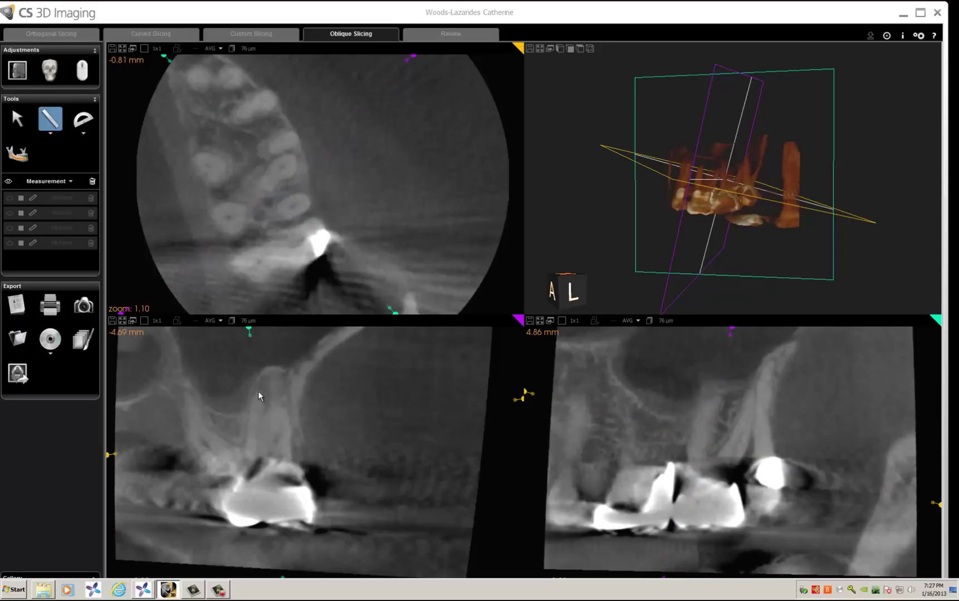
click(50, 119)
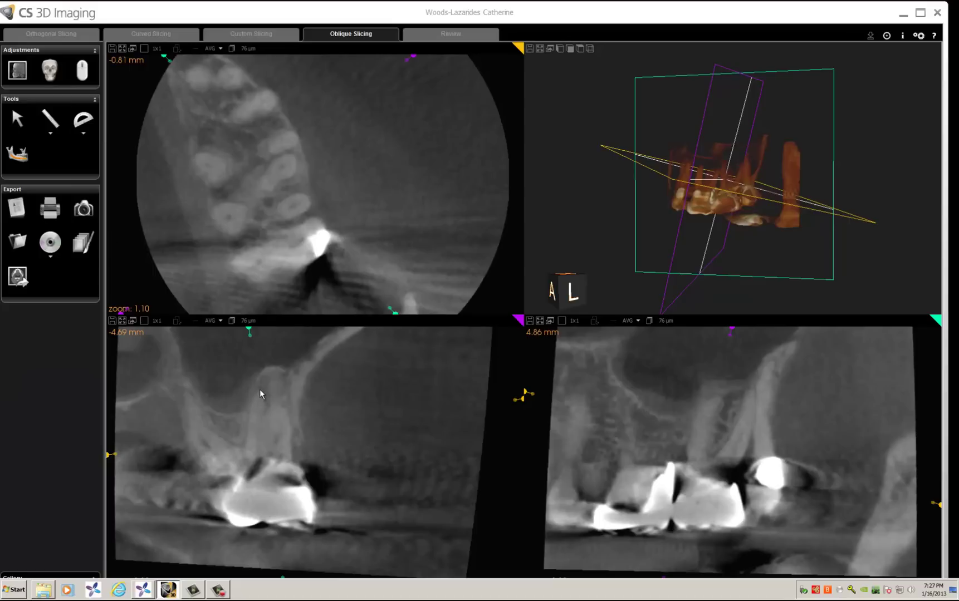
mouse_move(260, 393)
mouse_down()
mouse_move(268, 499)
mouse_move(281, 454)
mouse_move(270, 399)
mouse_up()
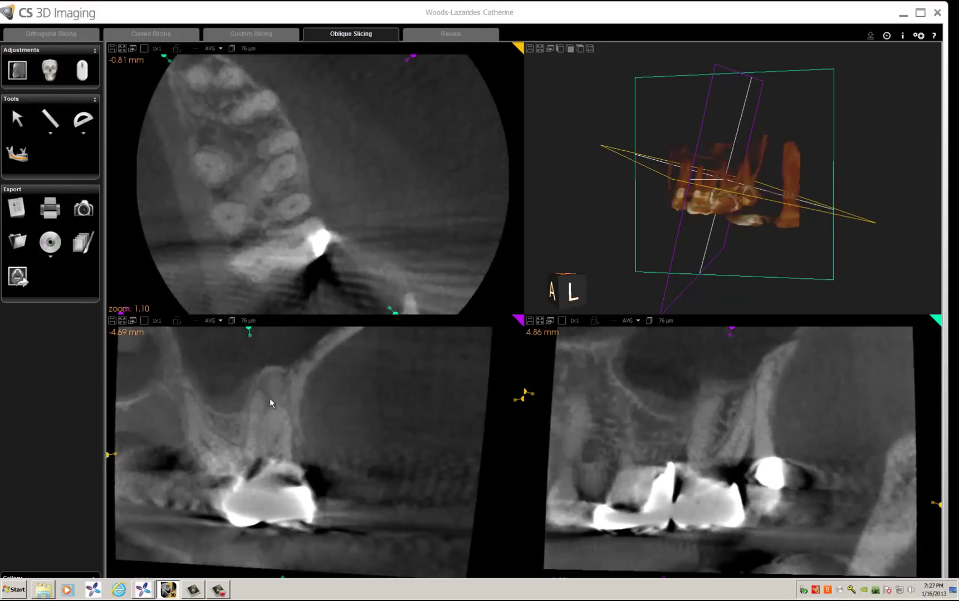
Step: Measure root lengths of 18.4 mm lower-left and 18.2 mm lower-right, then delete the 18.4 mm one
click(50, 119)
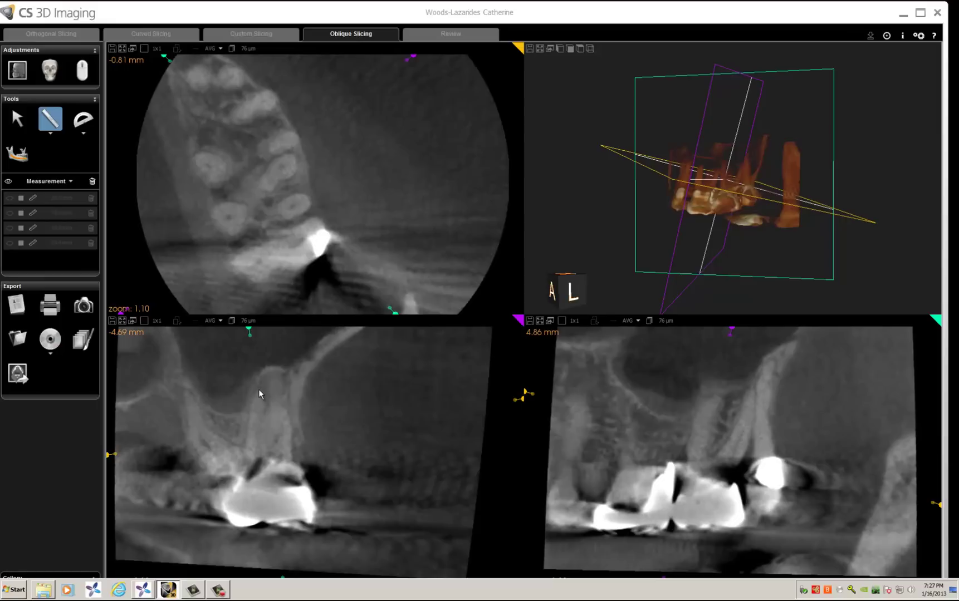
drag(259, 390, 268, 525)
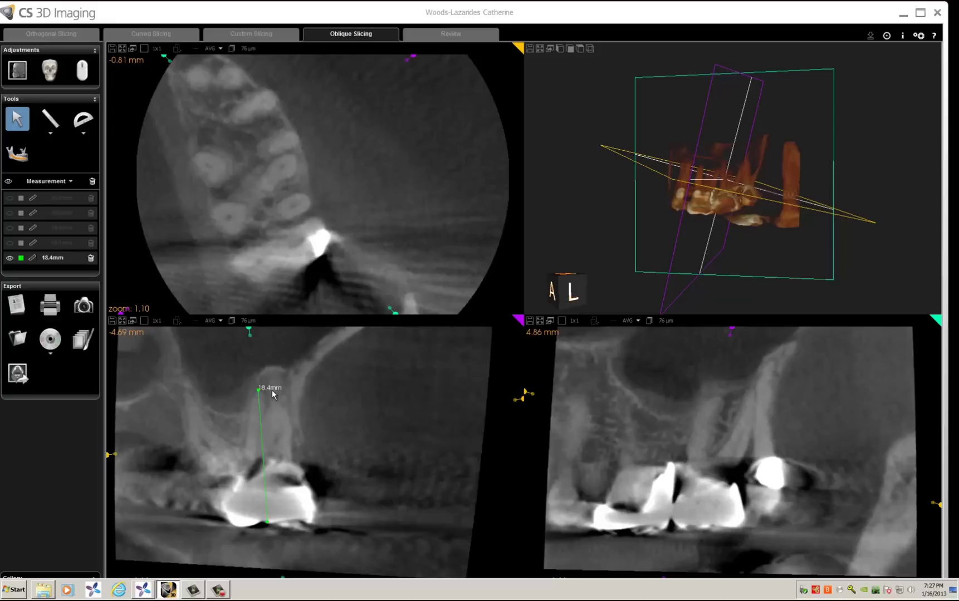
click(50, 119)
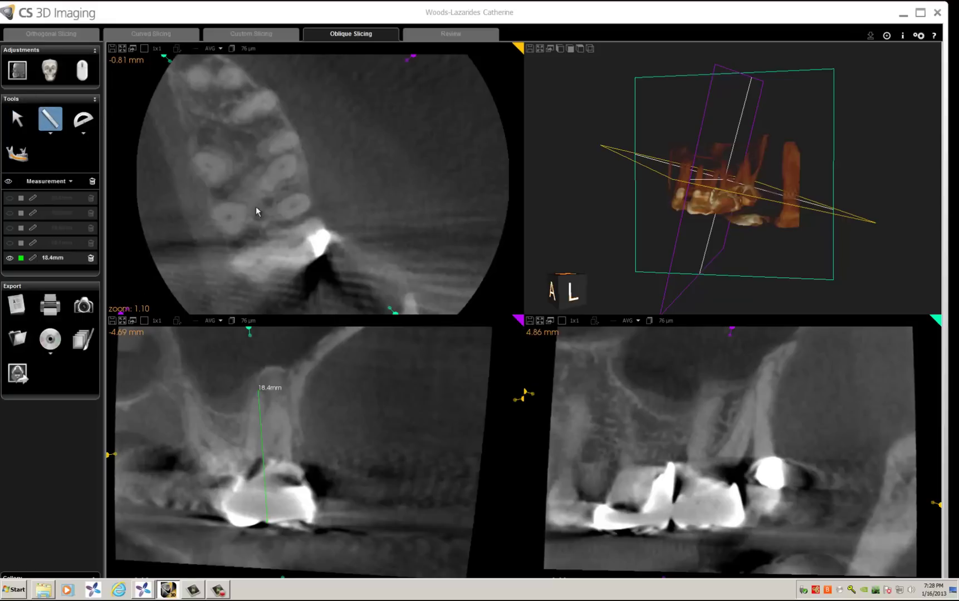
click(719, 396)
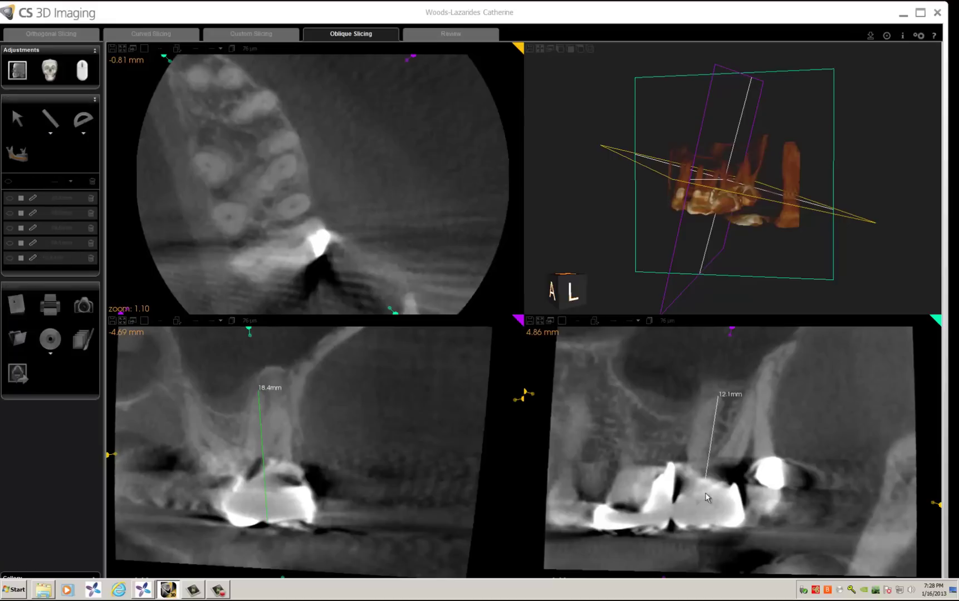
click(696, 525)
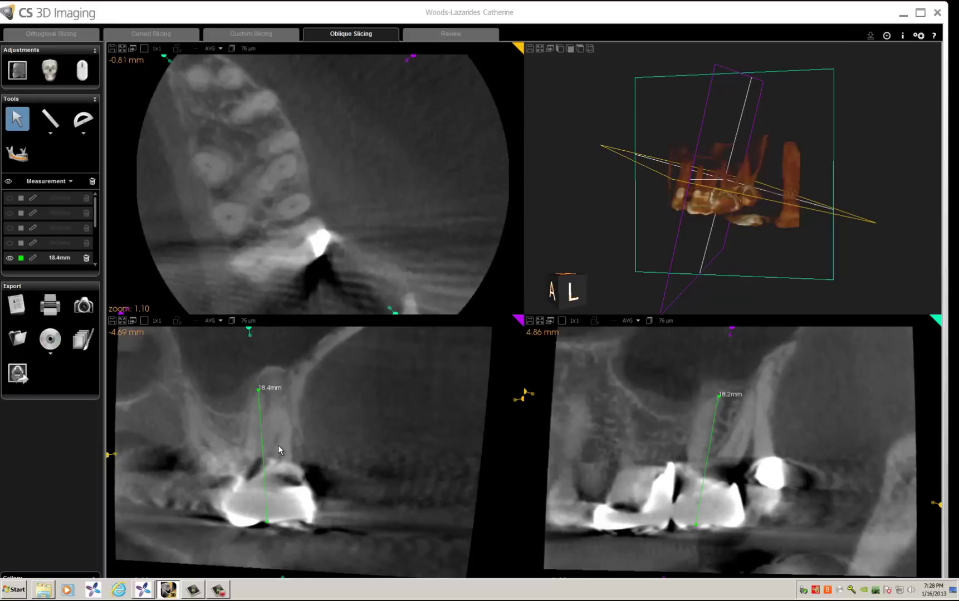
click(87, 259)
Step: Delete the 18.2 mm measurement, move the lower-right slice to 4.50 mm, and maximize that view
click(90, 259)
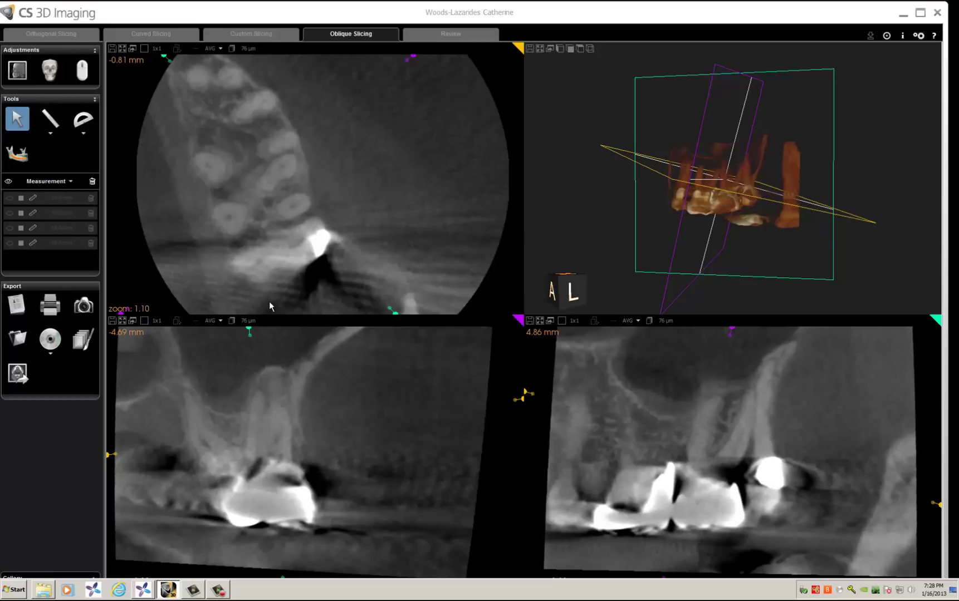
mouse_move(395, 313)
mouse_move(394, 313)
mouse_down()
mouse_move(389, 321)
mouse_move(404, 312)
mouse_up()
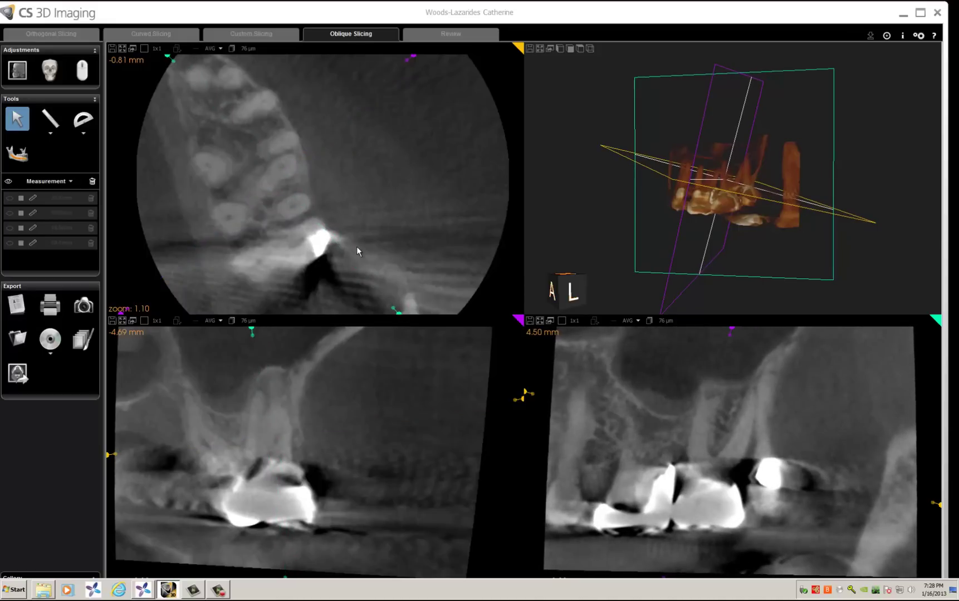
click(539, 322)
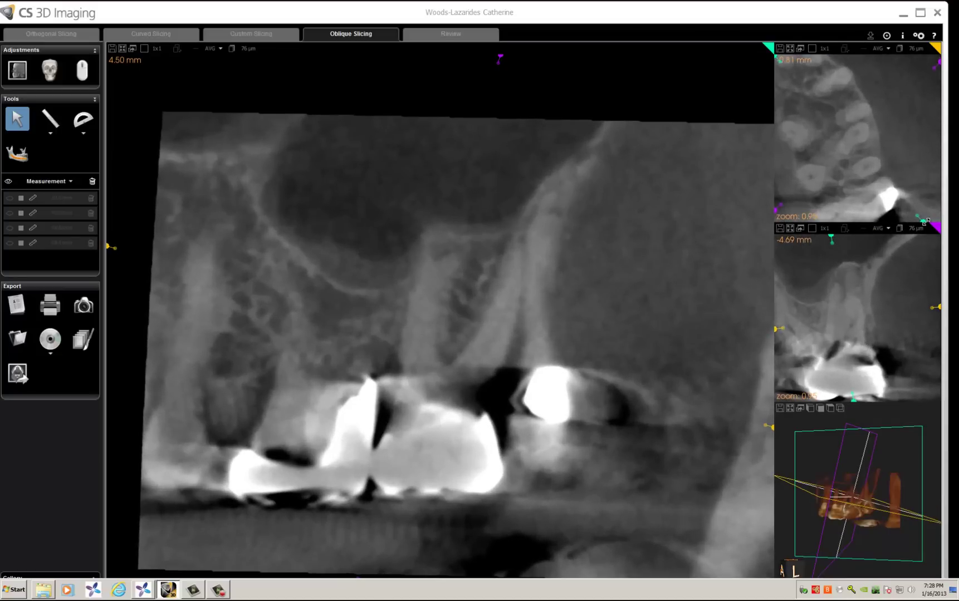
Step: Move the maximized lengthwise molar slice from 4.50 mm to 4.75 mm
drag(927, 220, 925, 225)
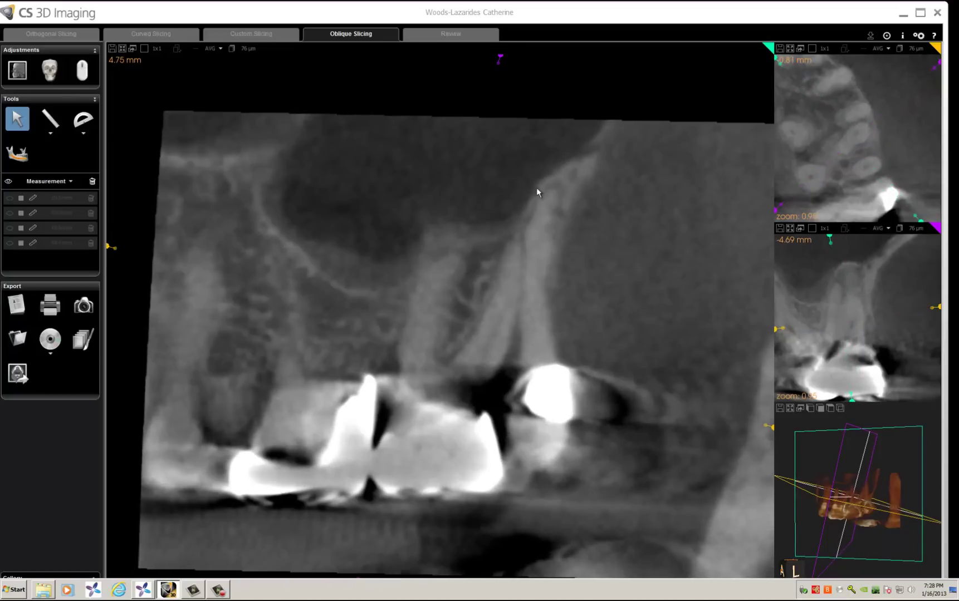